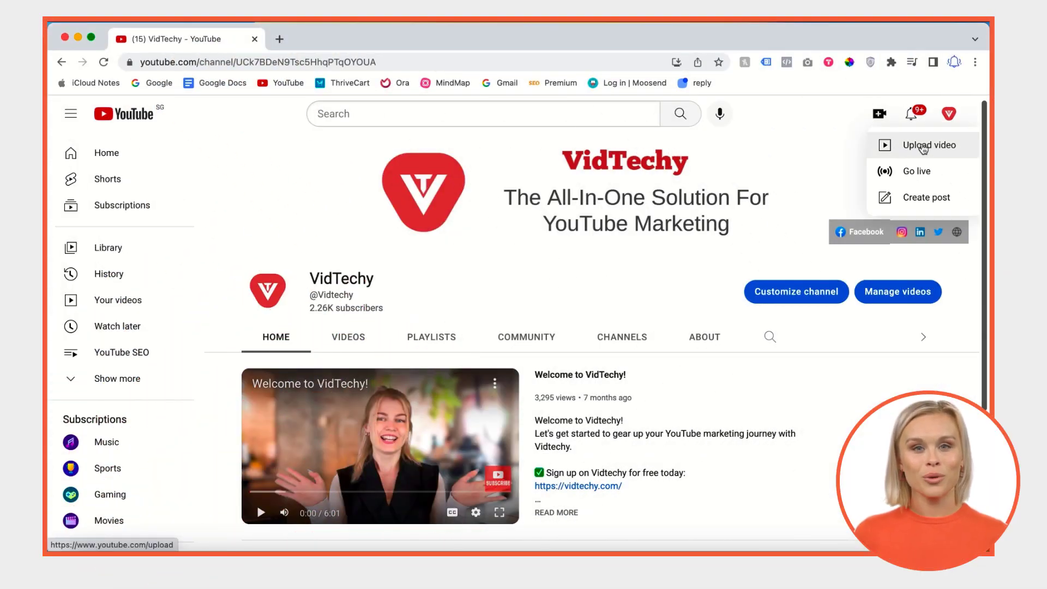
- Upload the screen recording file and continue past Details and Video elements
click(923, 148)
click(517, 399)
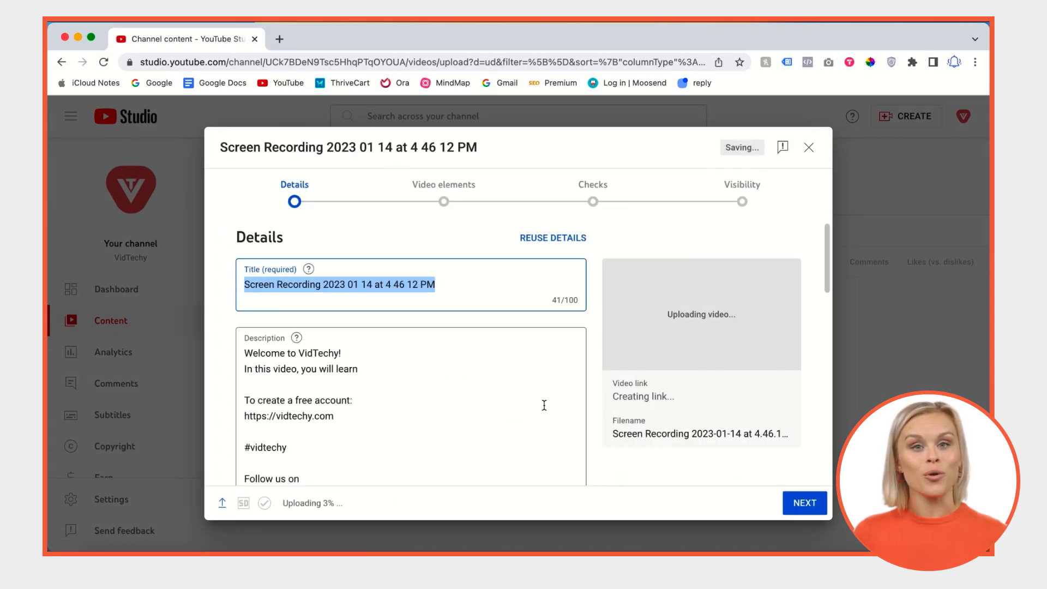
click(804, 502)
click(805, 502)
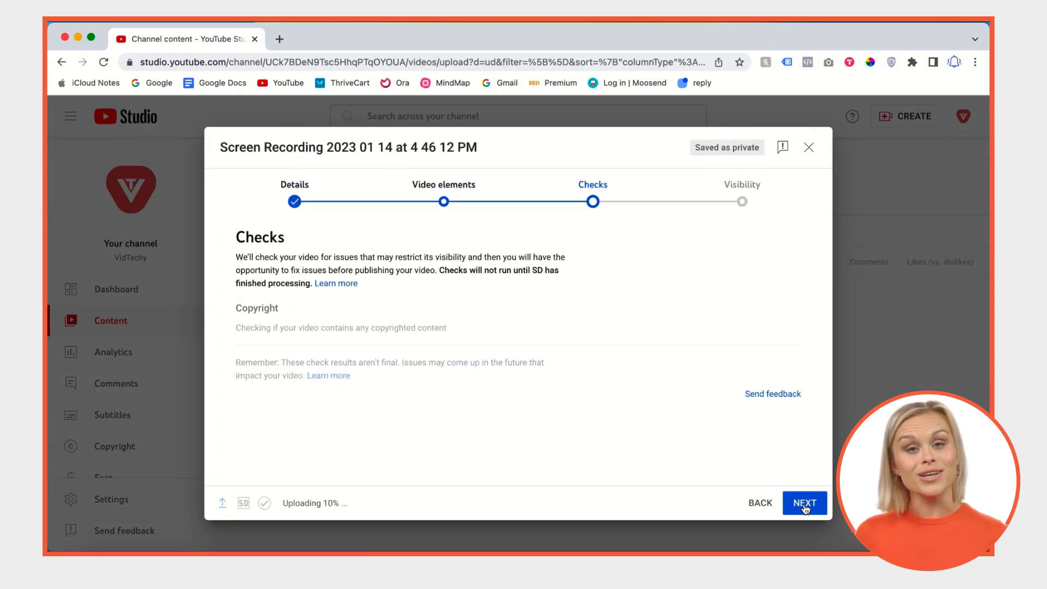
- On Visibility, schedule the video for later and mark it as a Premiere
click(723, 197)
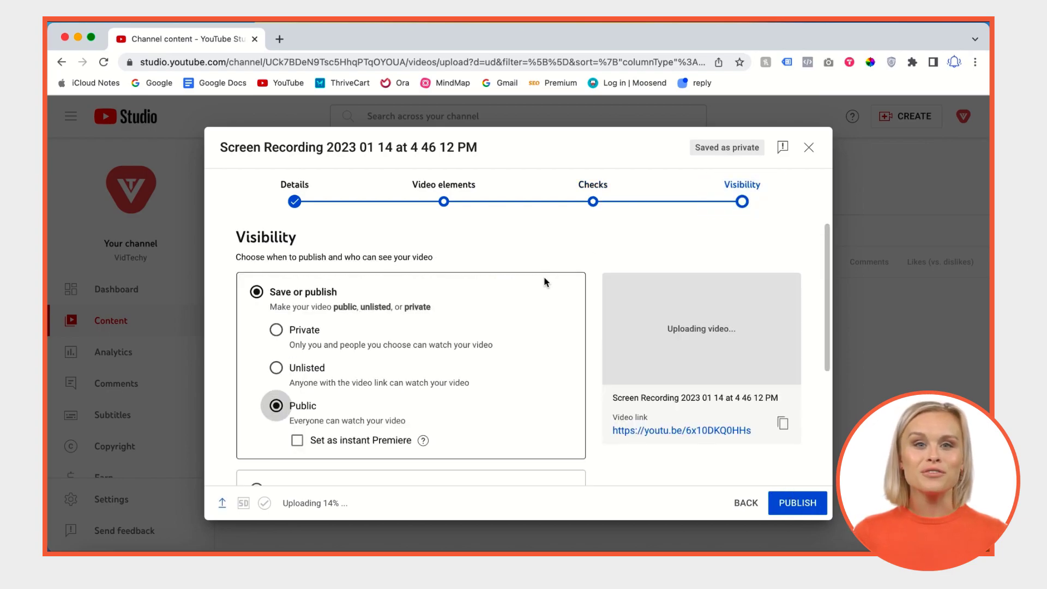
scroll(392, 352, down, 3)
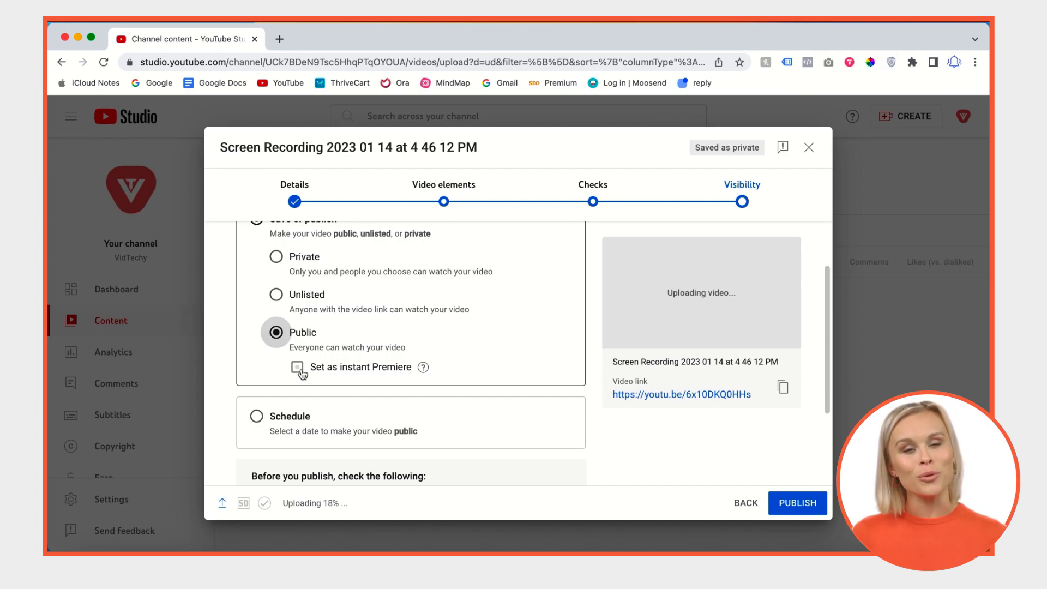
click(299, 367)
scroll(351, 368, down, 1)
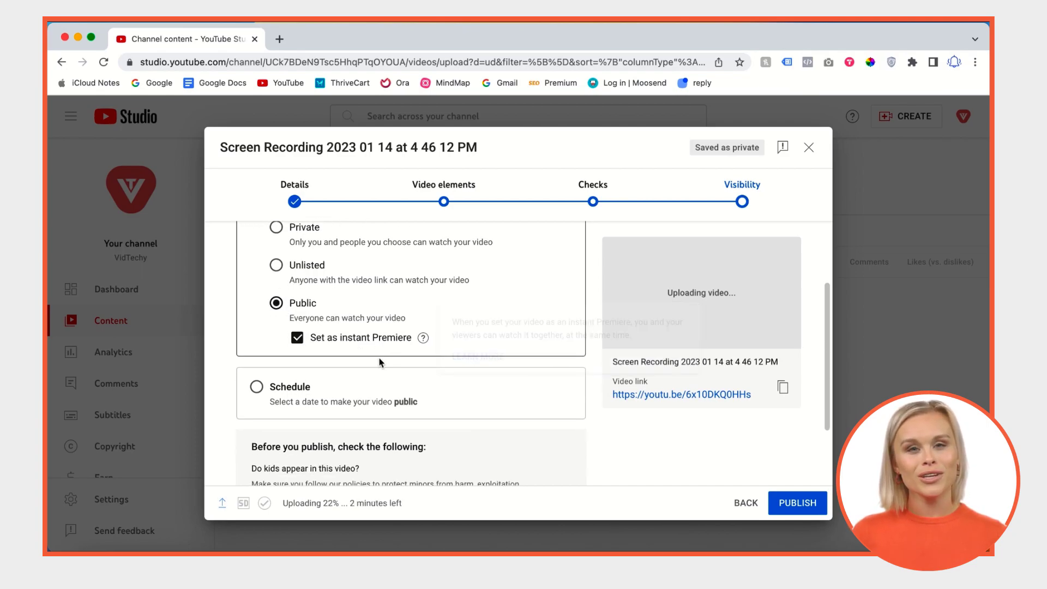
click(257, 387)
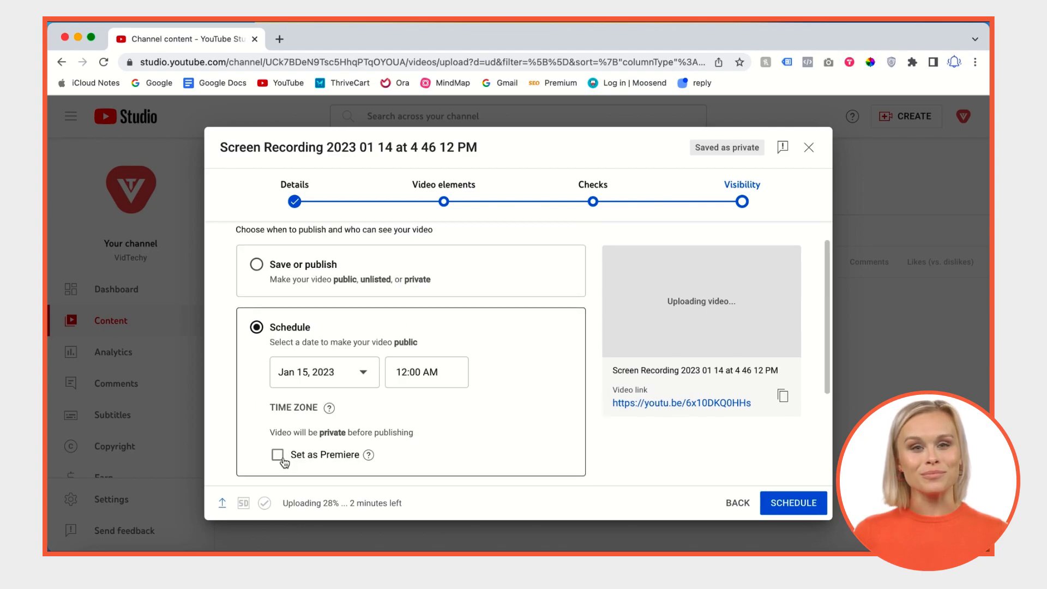
click(279, 455)
scroll(355, 437, down, 2)
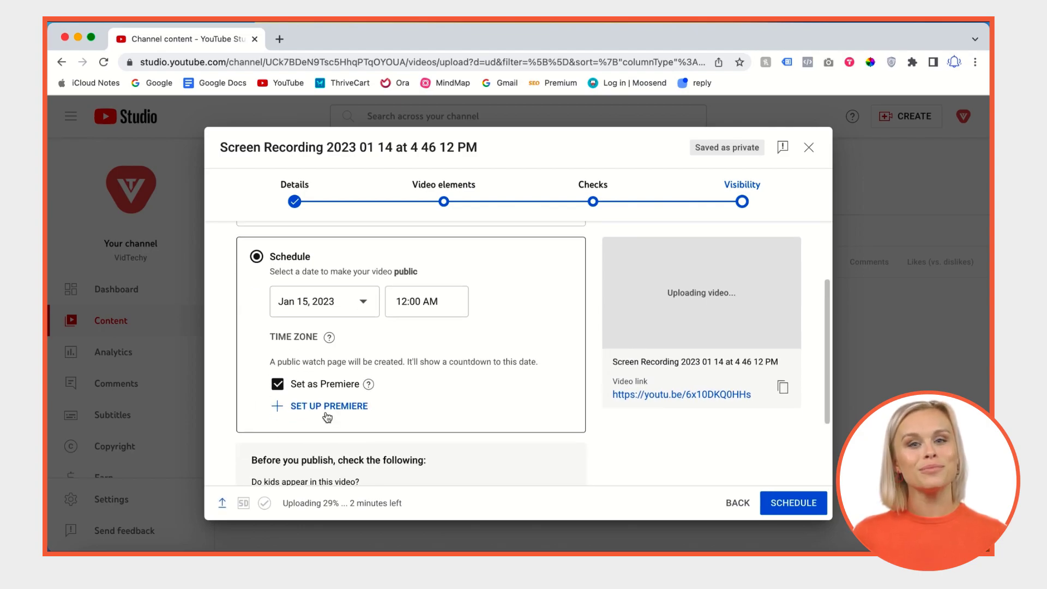
- Choose the Ambient countdown theme and schedule the premiere for January 15, 2023, 12:00 AM
click(325, 407)
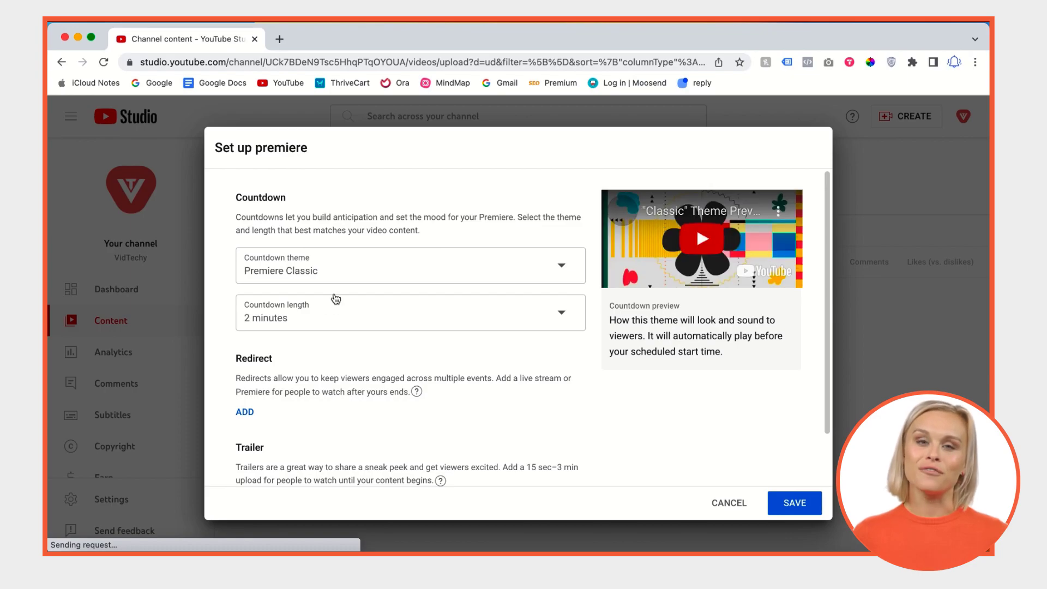
click(491, 264)
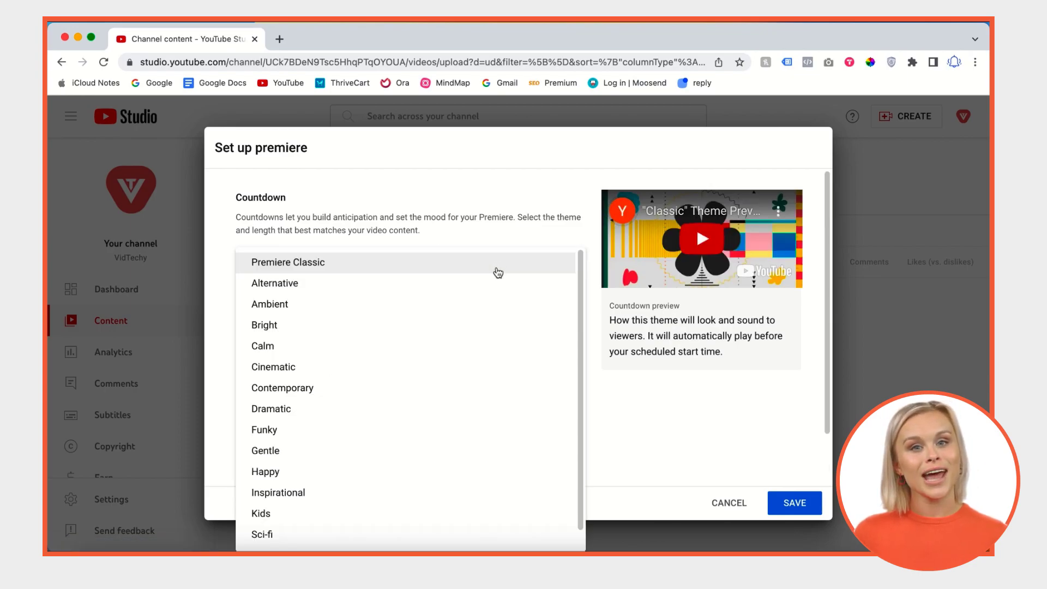
click(319, 304)
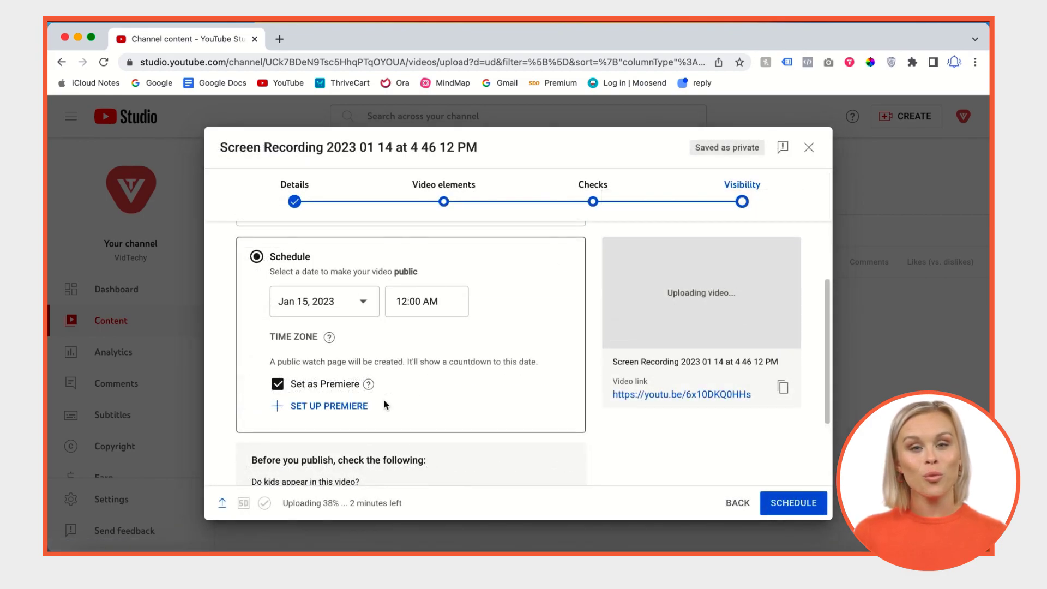
scroll(537, 416, up, 1)
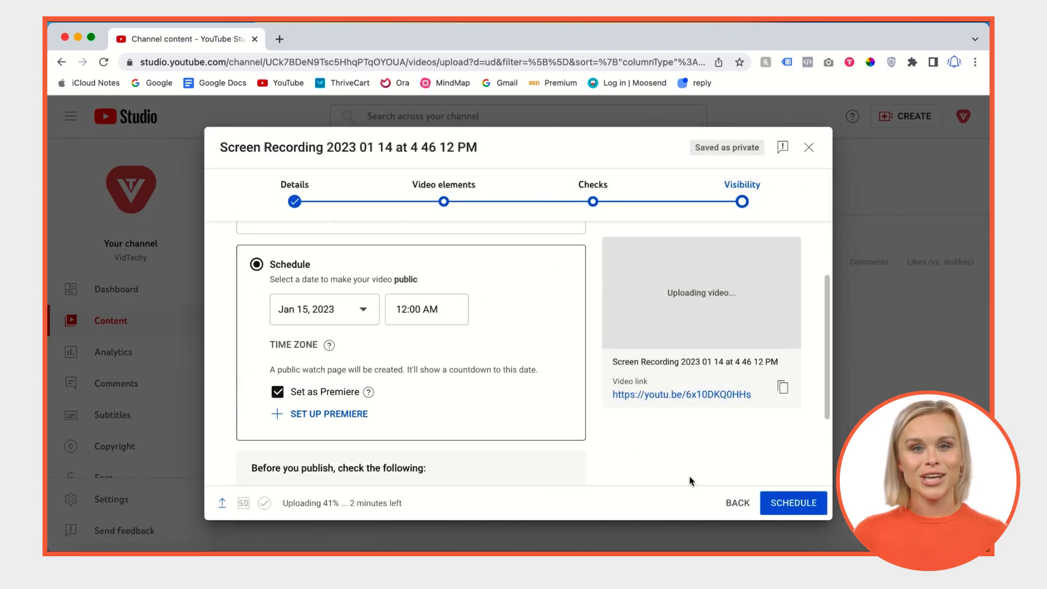
click(792, 503)
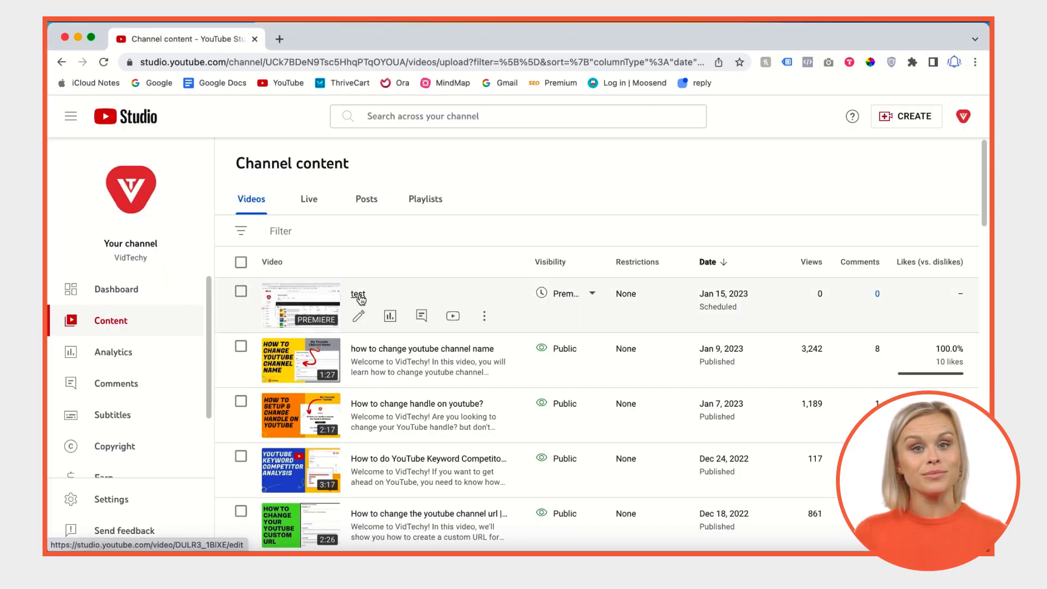
- Open the test video's details, then its watch page in a new tab
click(366, 294)
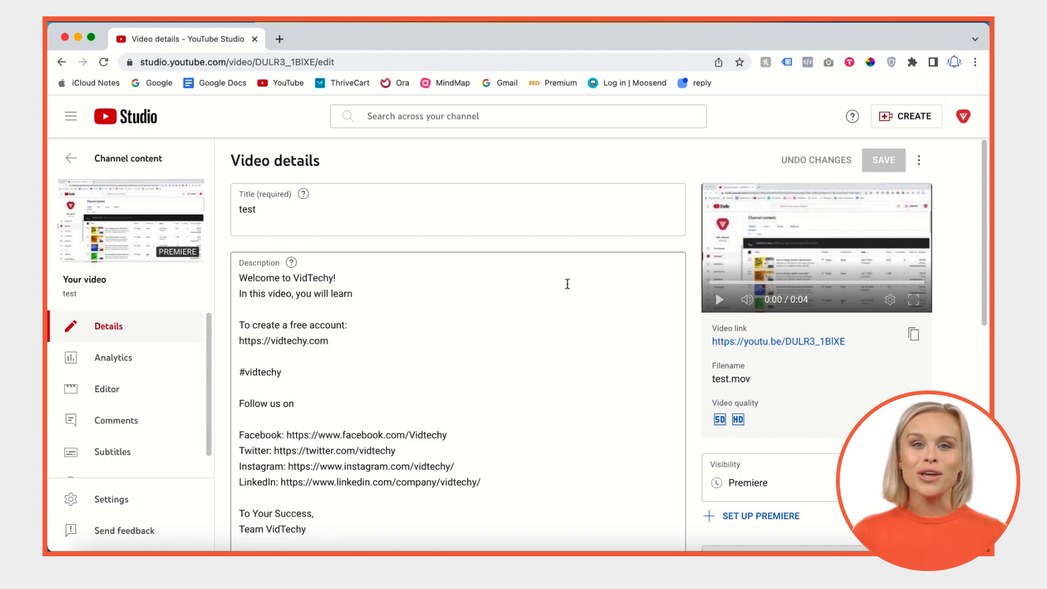
click(741, 341)
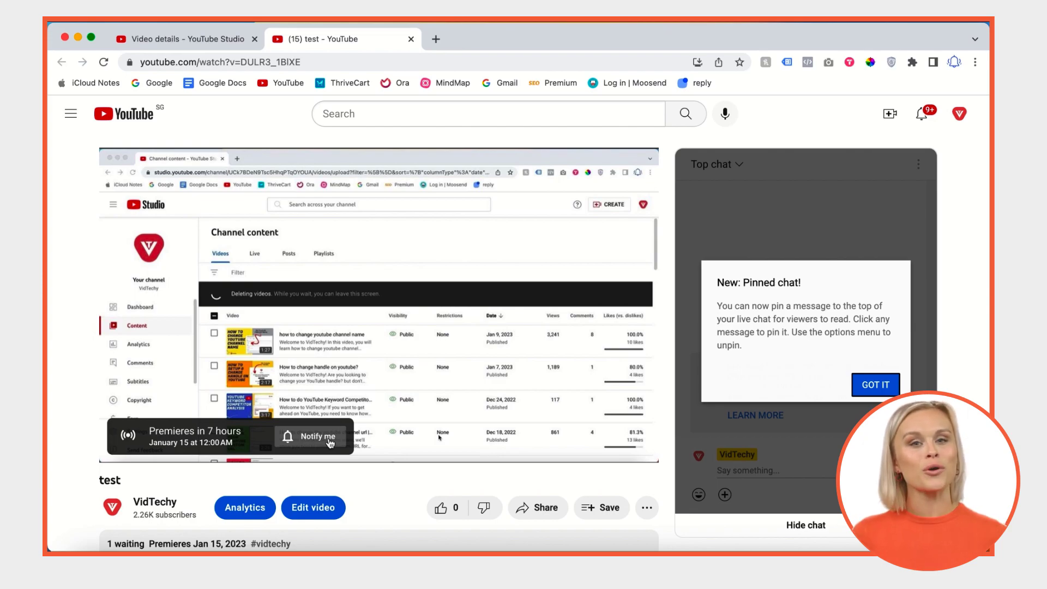
- Turn on Notify me for the premiere and dismiss the pinned-chat popup
click(330, 441)
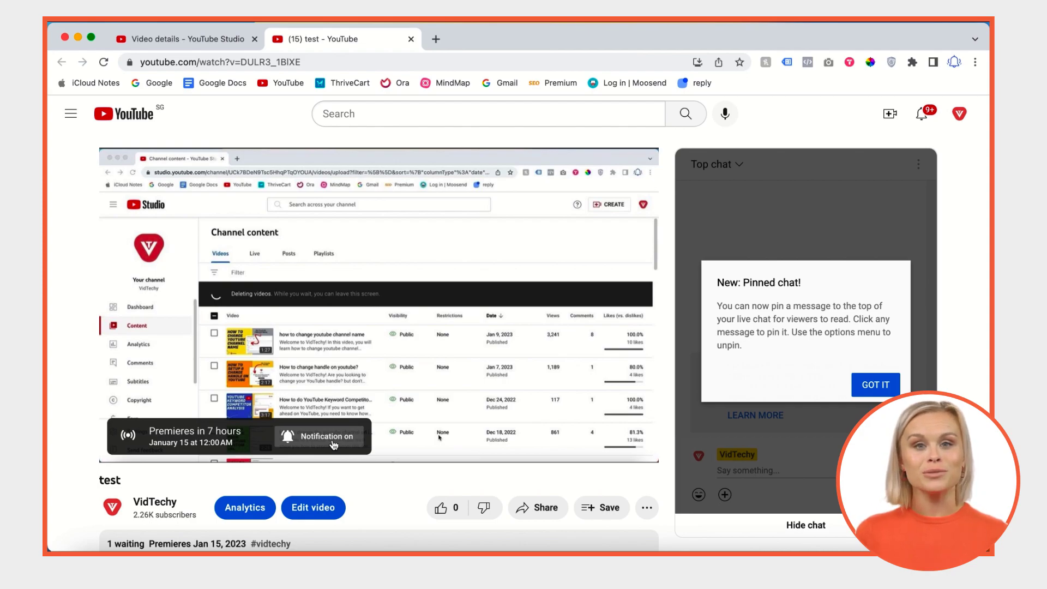
scroll(333, 444, down, 1)
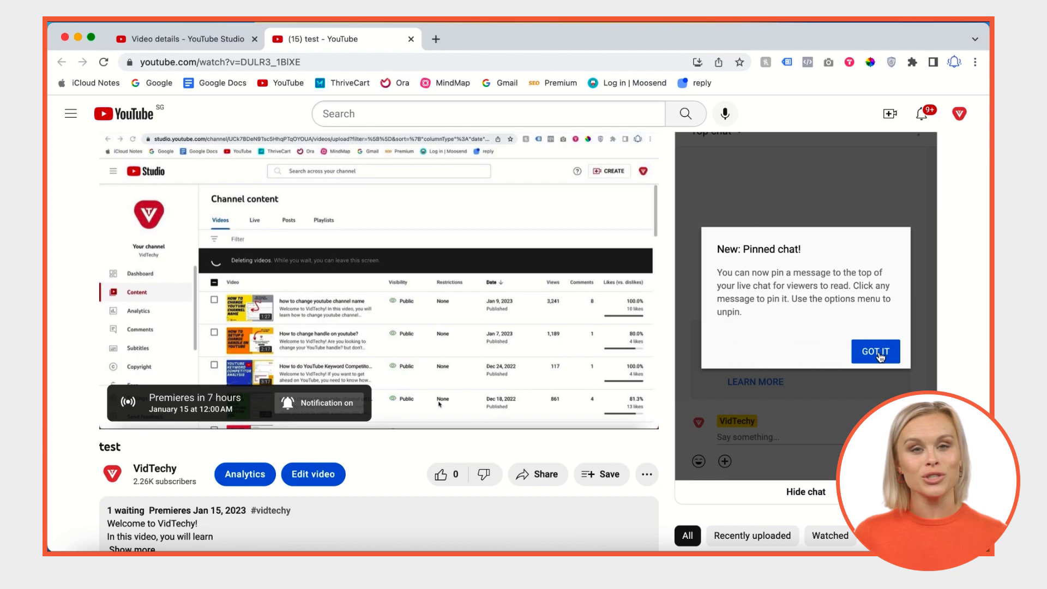
click(880, 354)
scroll(417, 366, up, 1)
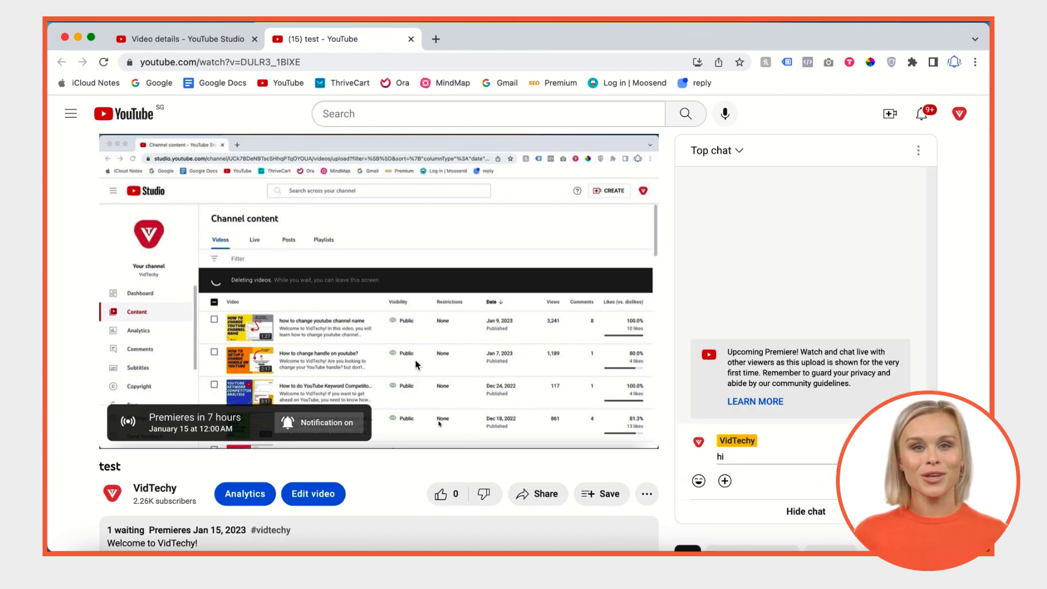